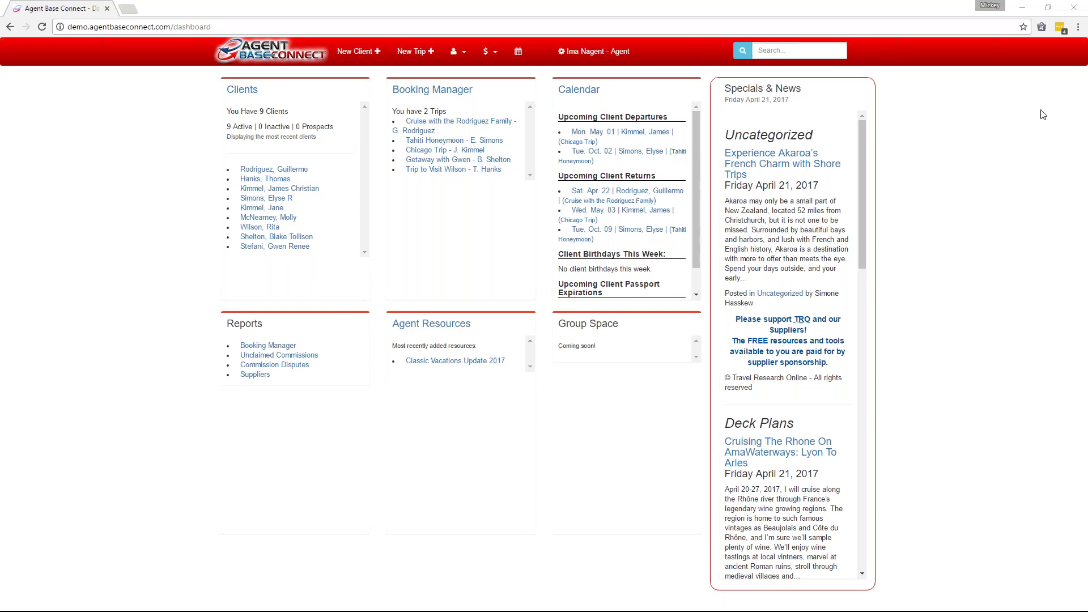
Open the list of suppliers and look through its entries.
left_click(456, 57)
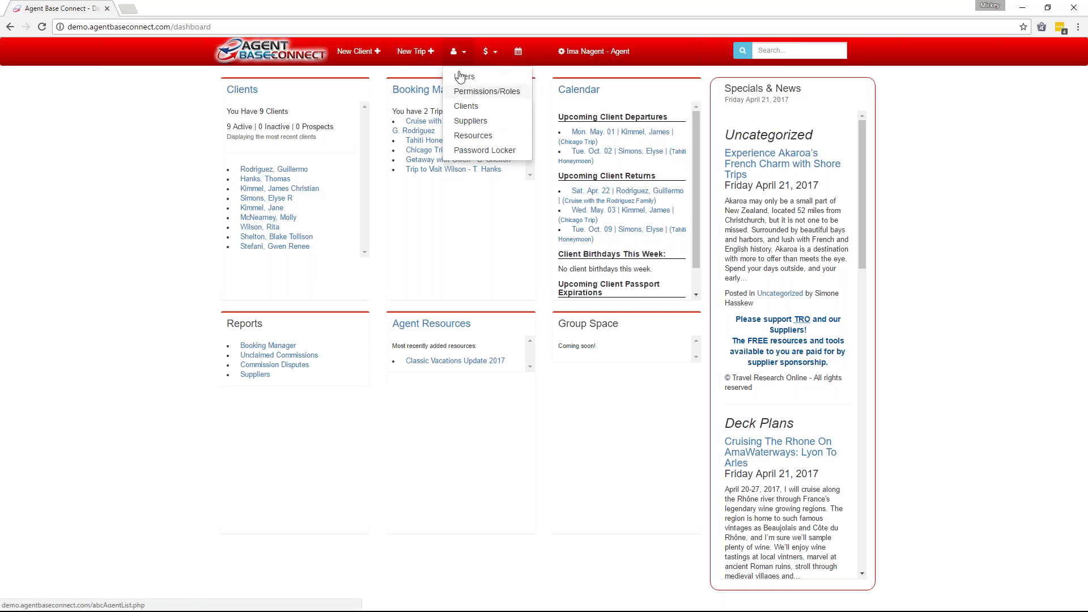
left_click(470, 121)
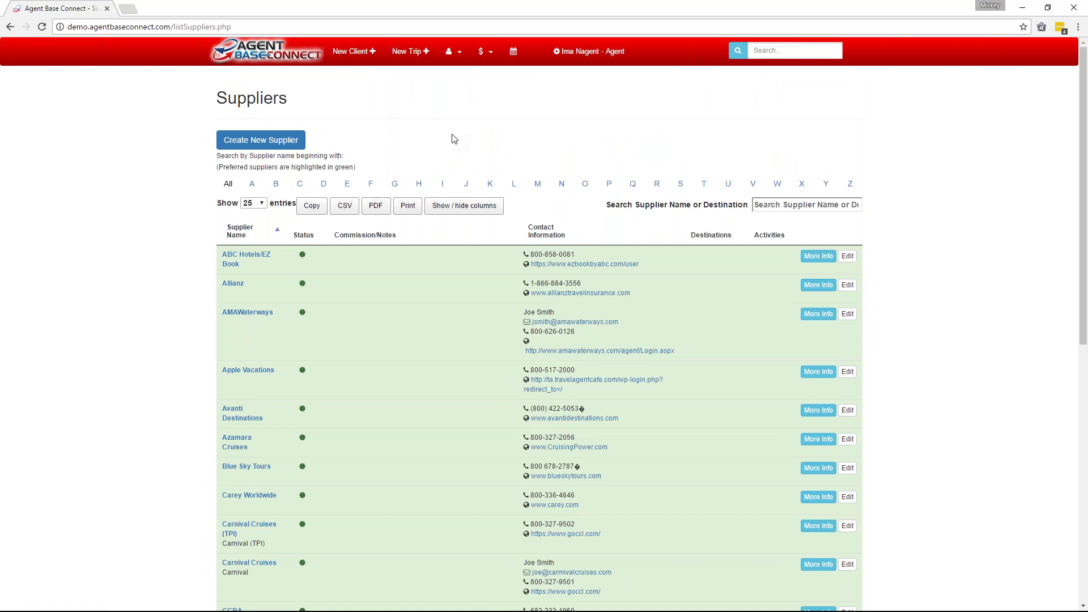
scroll(461, 145, "down", 2)
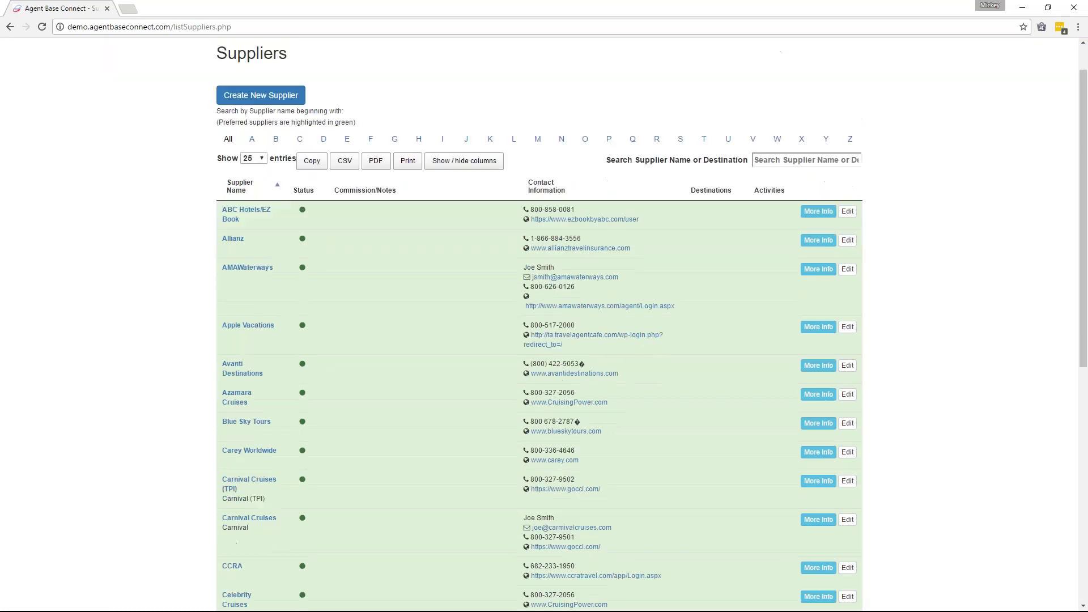
scroll(460, 145, "down", 2)
scroll(461, 145, "up", 3)
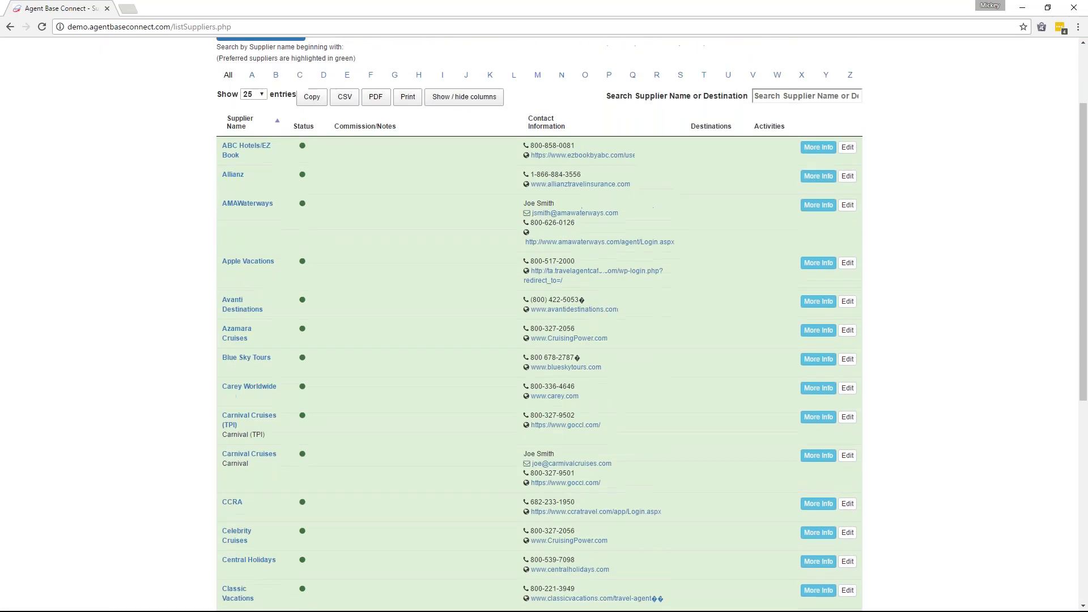
scroll(416, 255, "up", 1)
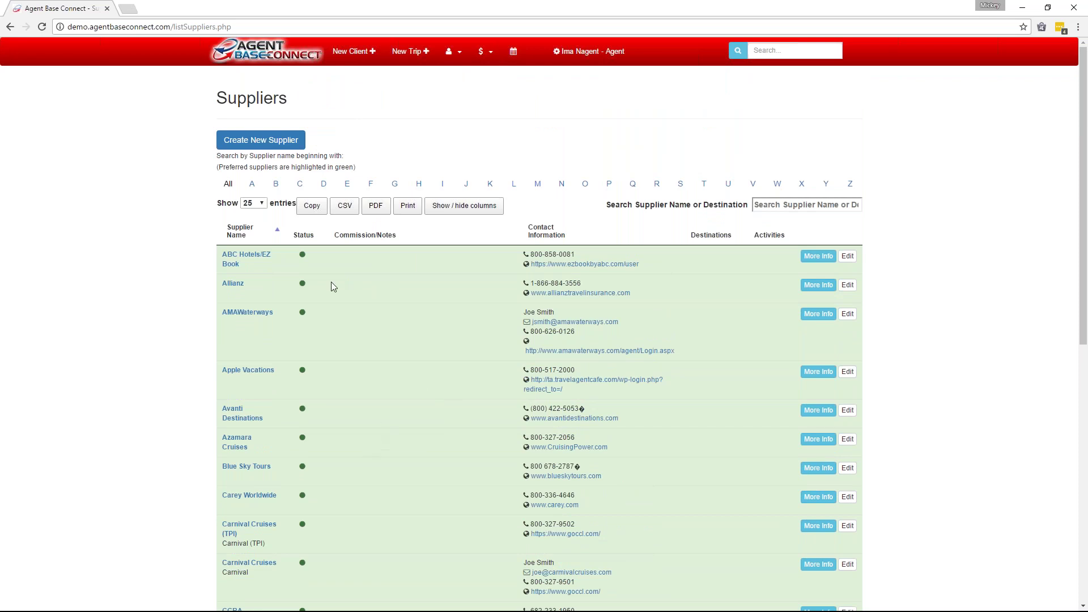
Filter the suppliers by initial letter B and by A, restoring the full list each time.
left_click(277, 184)
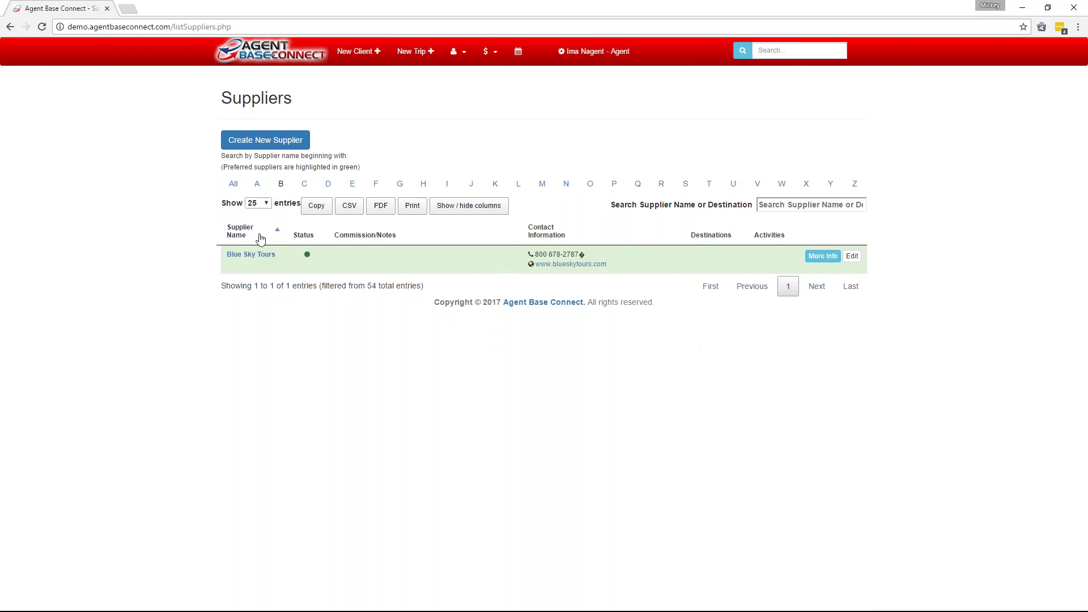
left_click(233, 185)
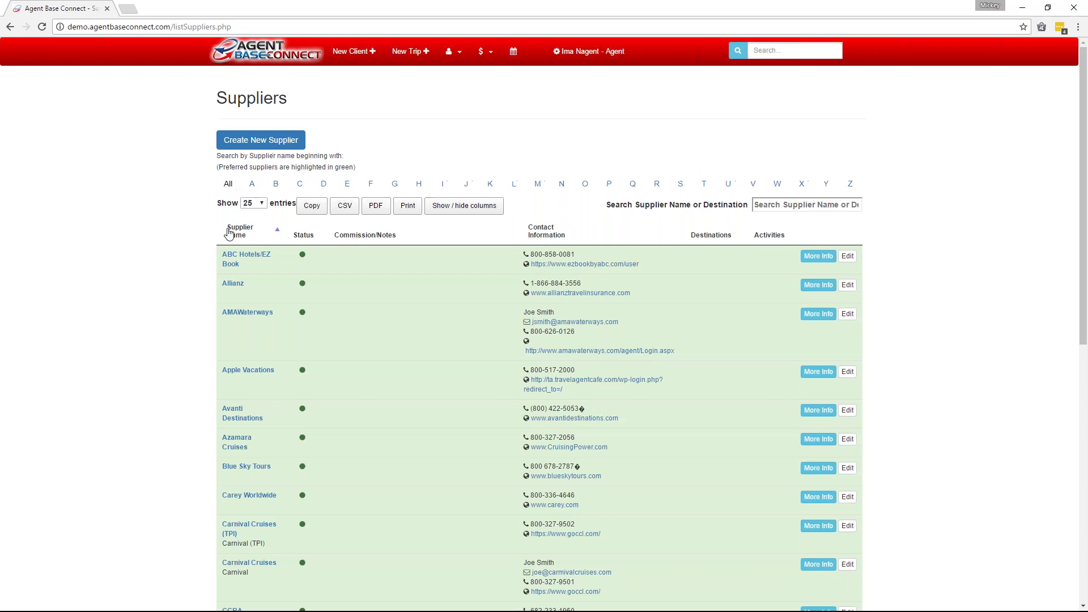
left_click(252, 185)
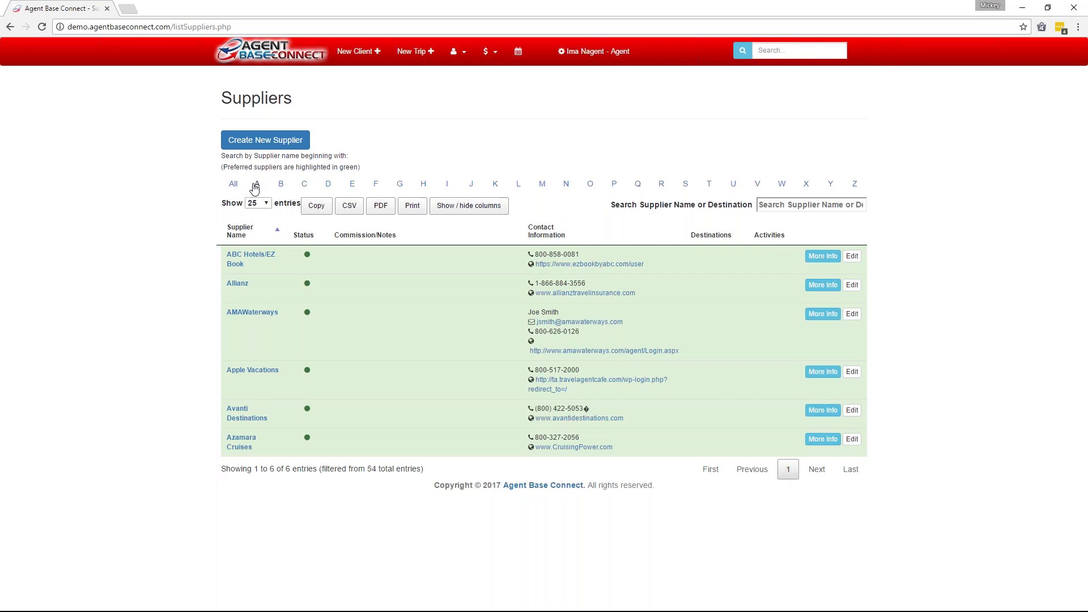
left_click(234, 186)
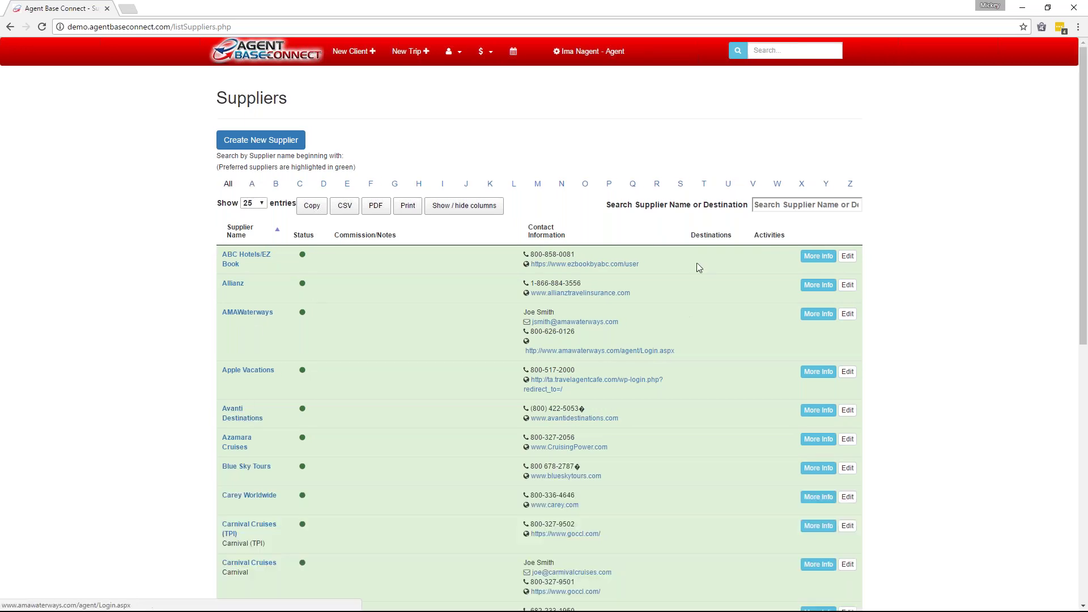
Search the suppliers by name or destination for "Ava", comparing it with the shorter term "Av".
left_click(794, 204)
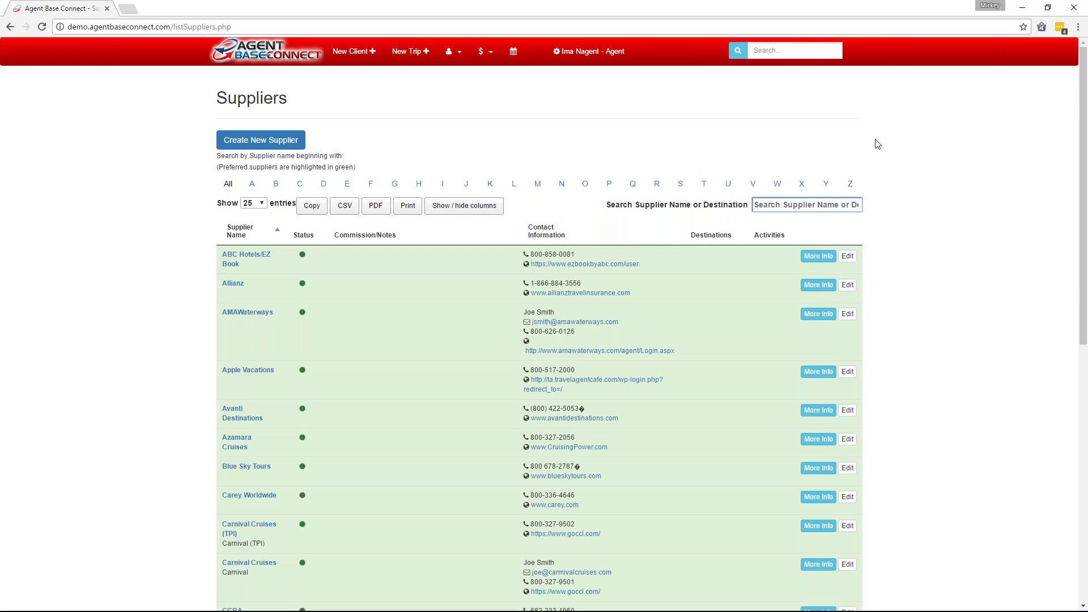
type("Ava")
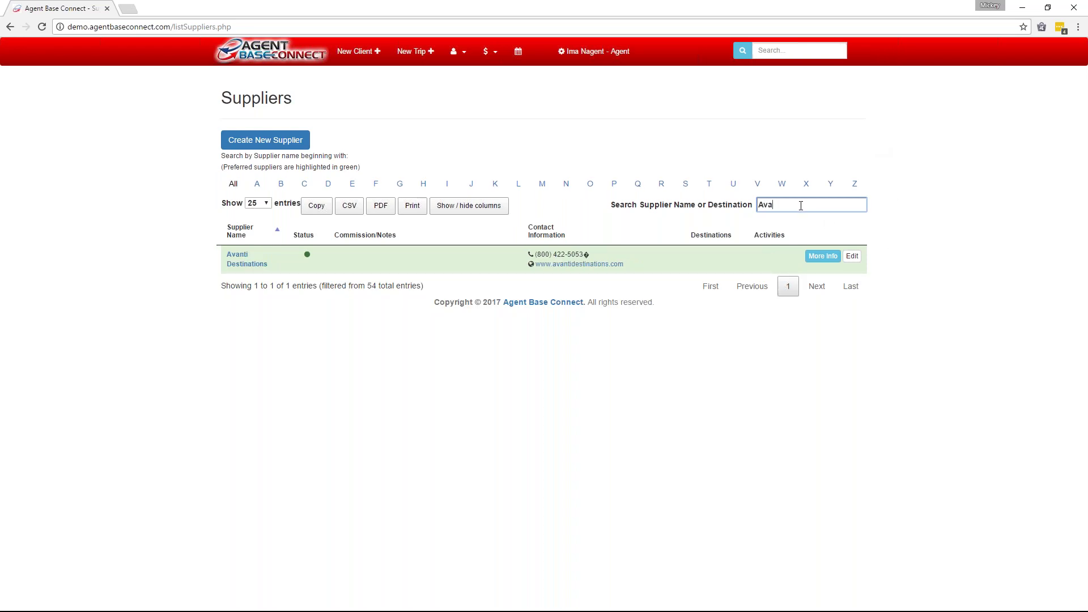
key("BackSpace")
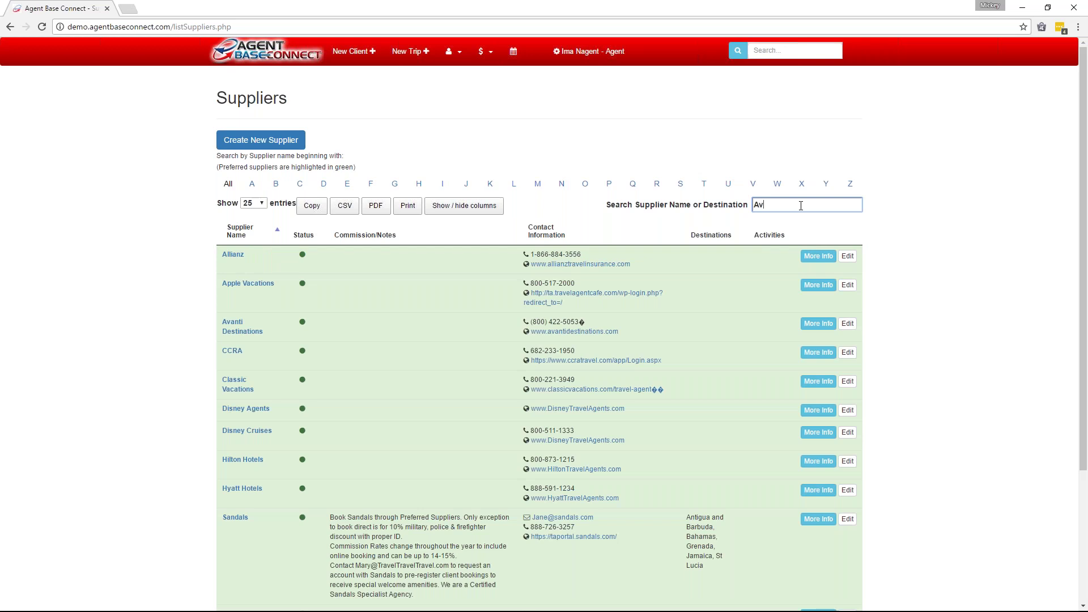
type("a")
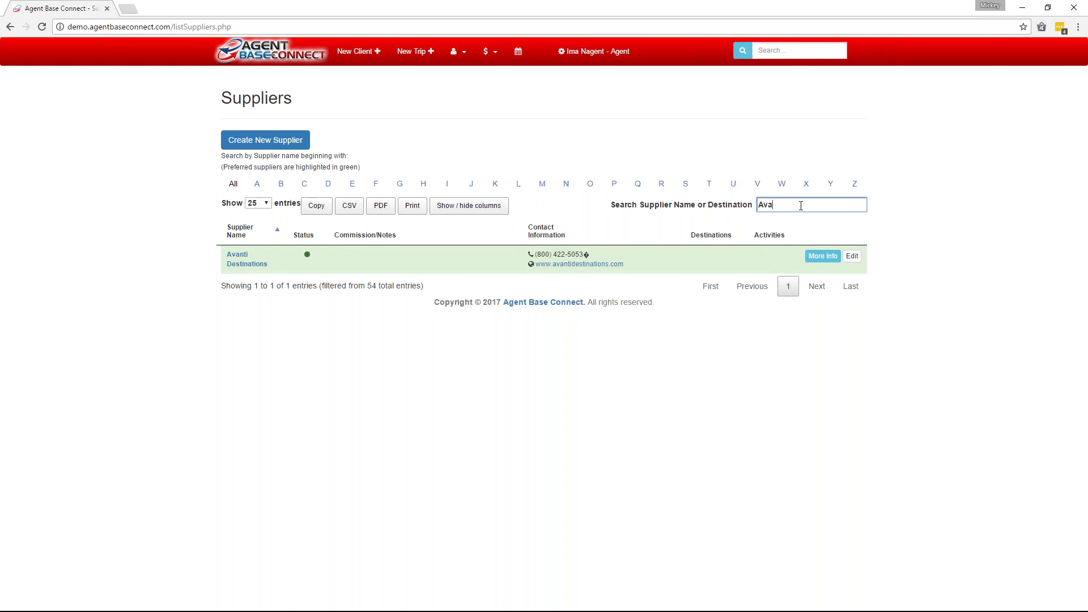
key("BackSpace")
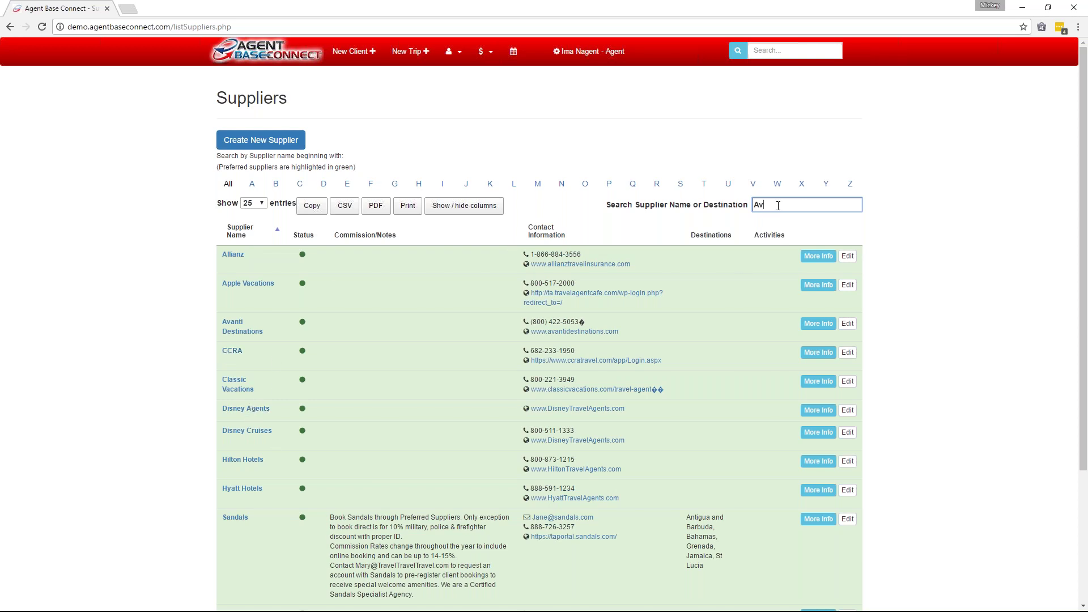
type("a")
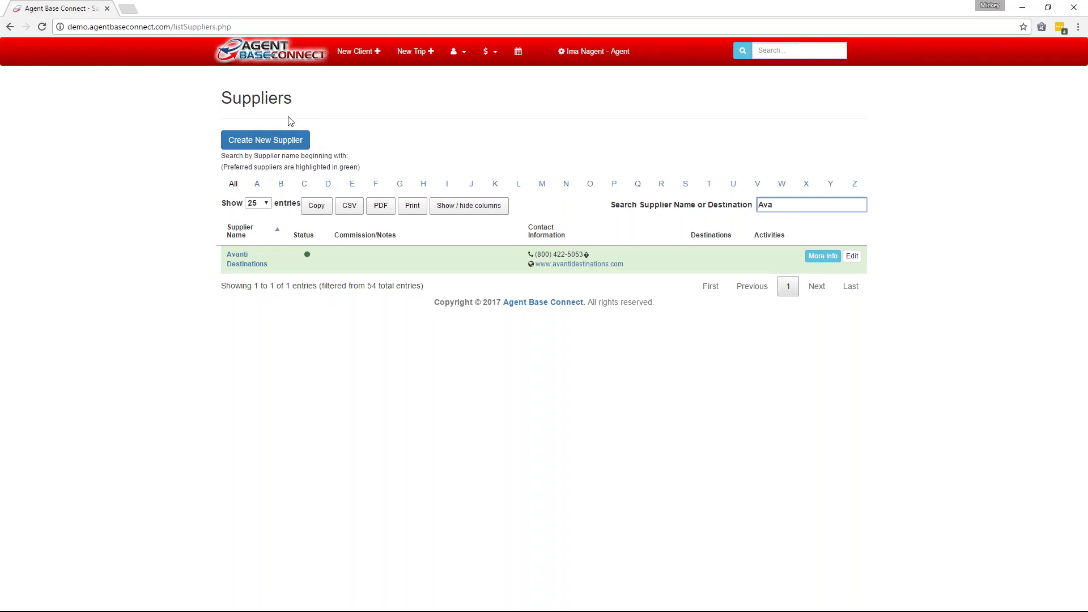
Open the form for creating a new supplier and examine all its fields without filling them in.
left_click(253, 145)
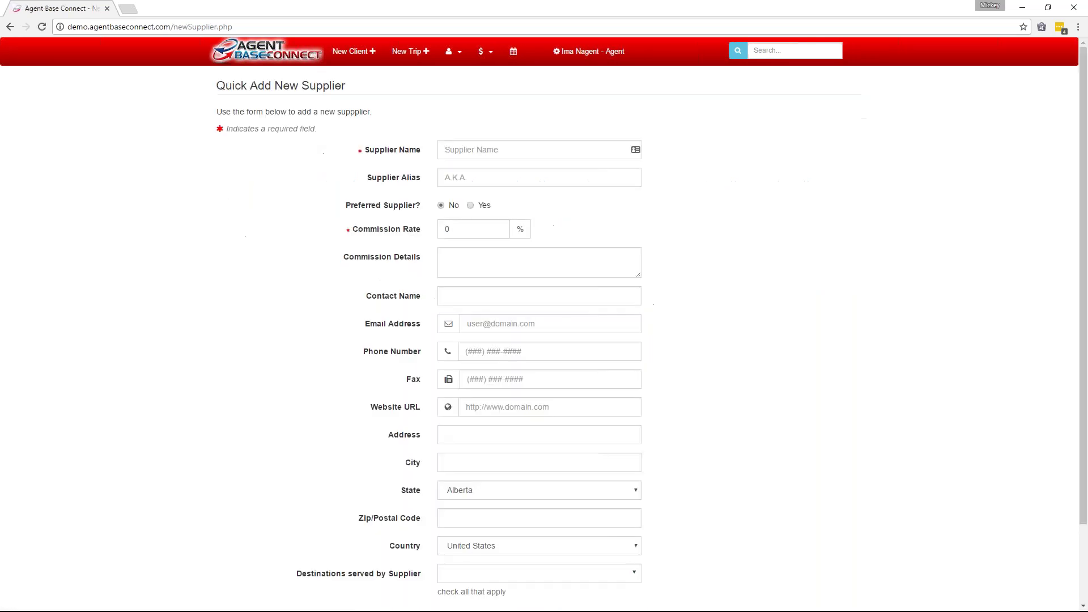
left_click(470, 149)
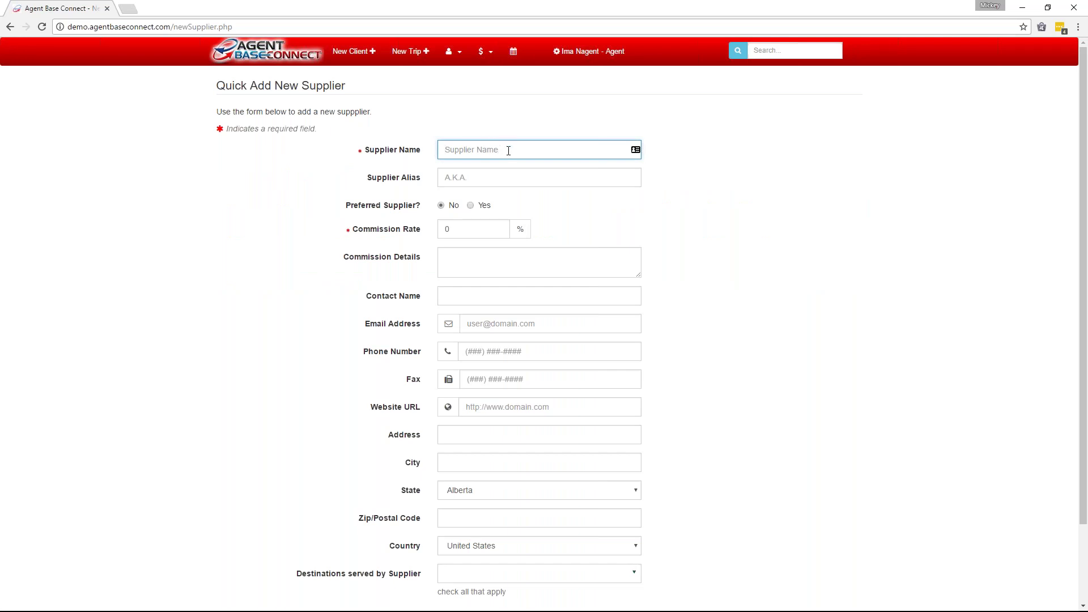
left_click(508, 177)
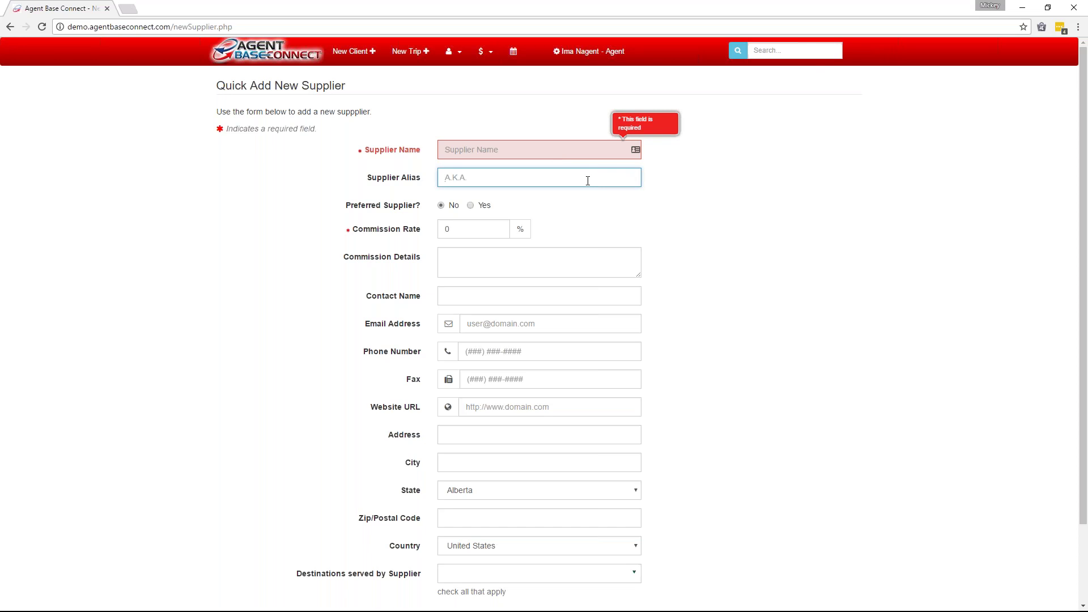
scroll(584, 176, "down", 3)
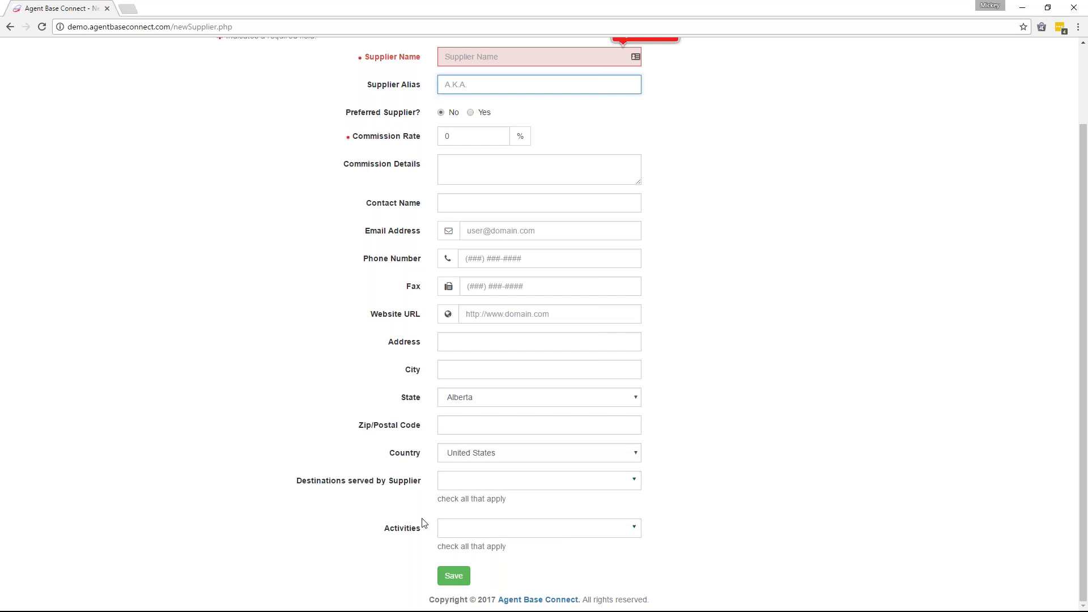
scroll(377, 454, "up", 2)
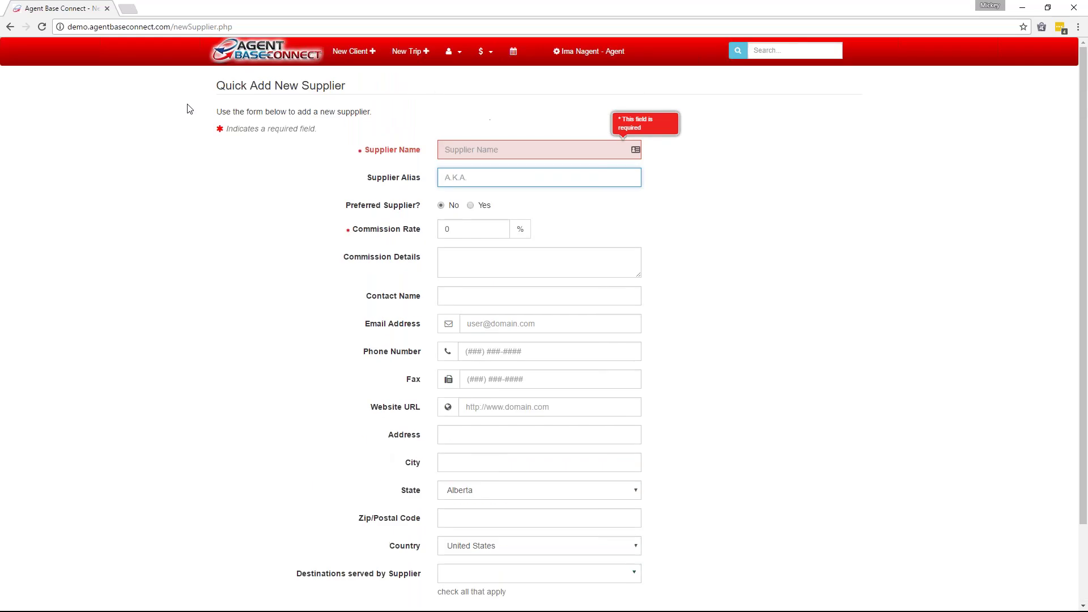
Return to the supplier list, clear the name search and look through the suppliers.
left_click(451, 51)
left_click(473, 122)
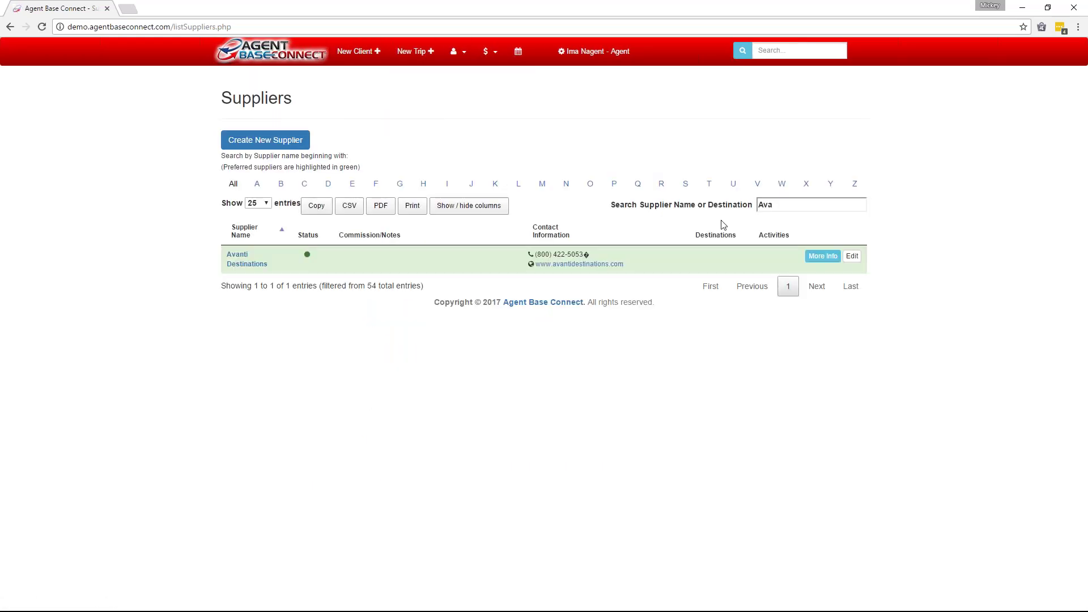
left_click(794, 206)
key("BackSpace")
key("BackSpace")
key("BackSpace")
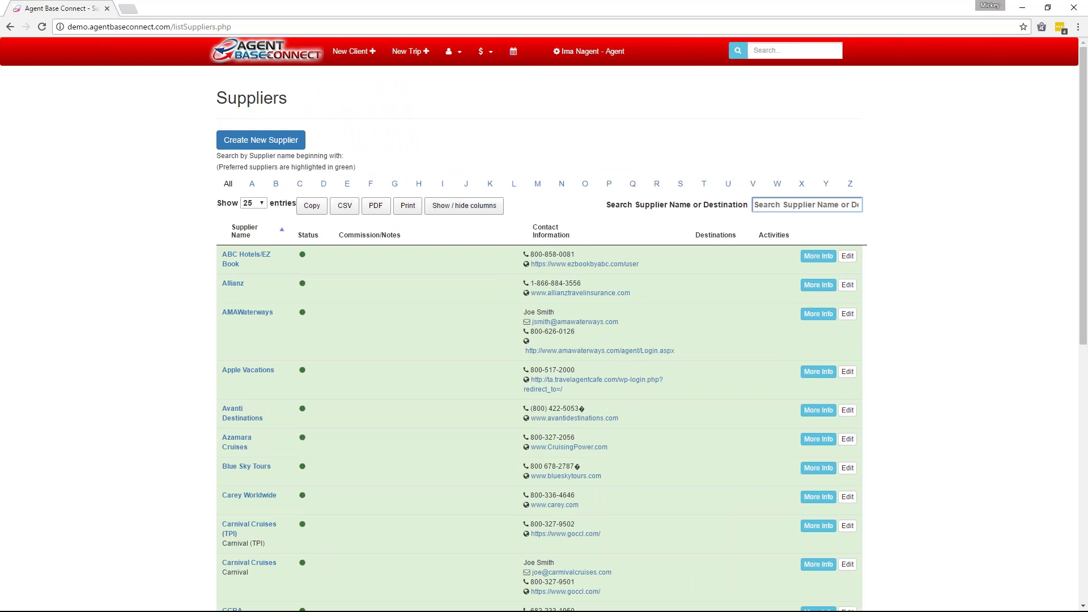
scroll(387, 291, "down", 1)
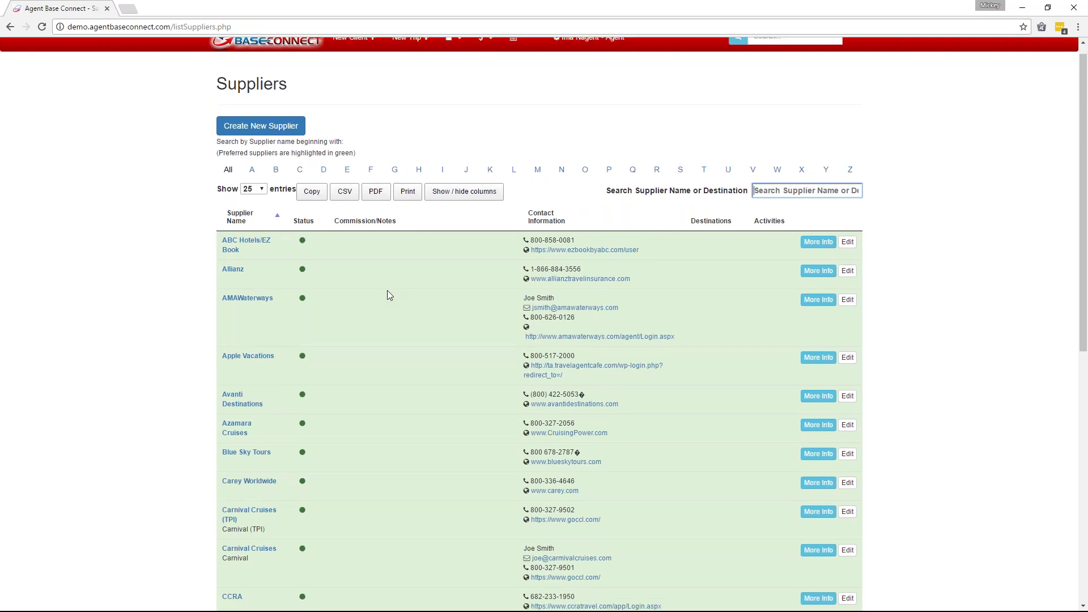
scroll(391, 297, "down", 6)
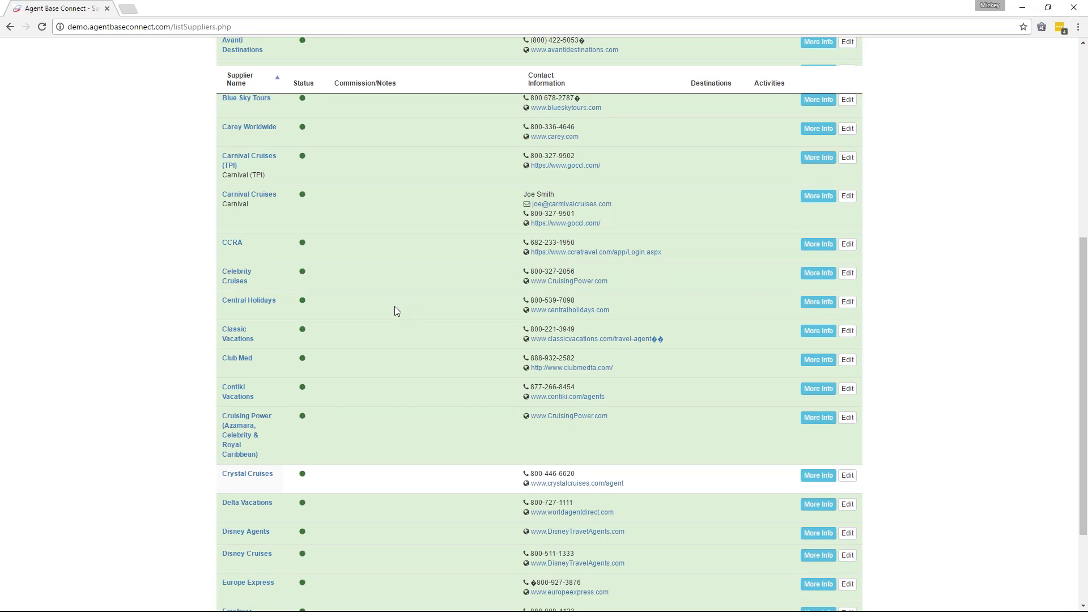
scroll(395, 306, "up", 7)
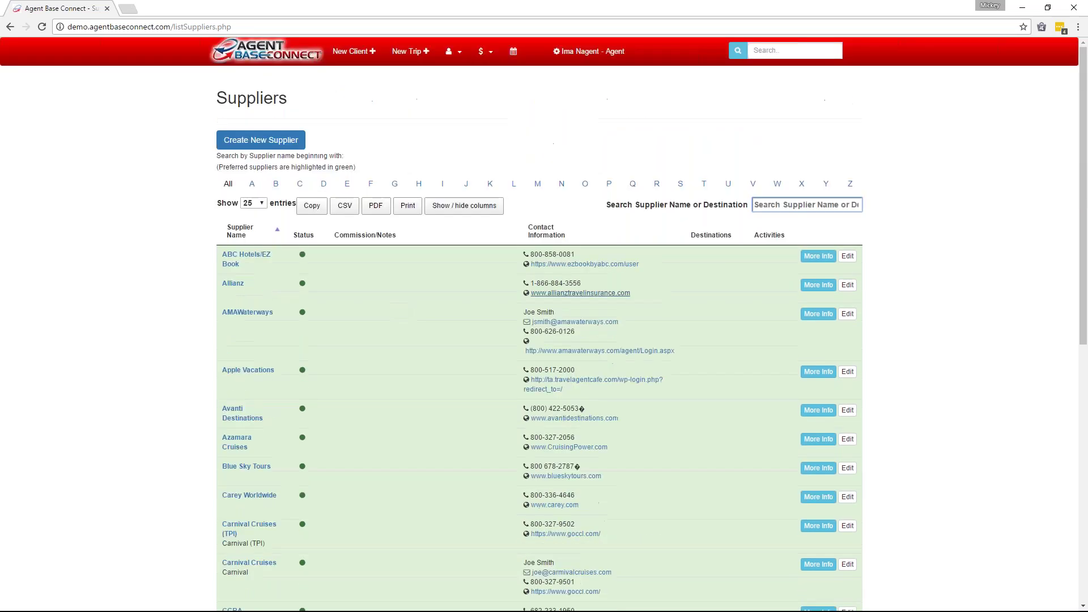
Examine the ABC Hotels/EZ Book supplier's edit form without changing it, and view its More Info summary from the supplier list.
left_click(850, 261)
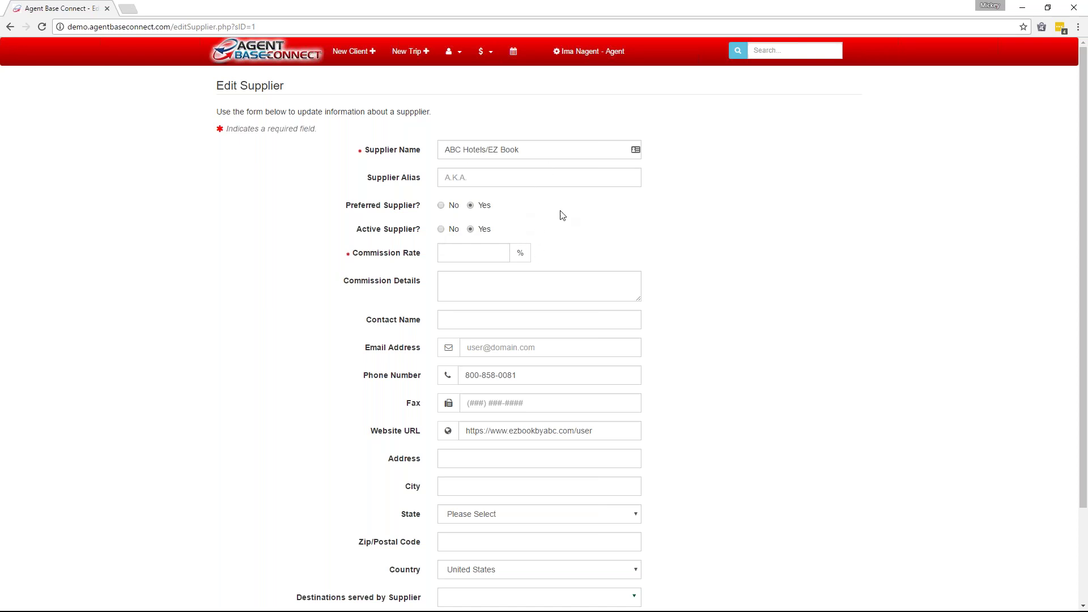
scroll(554, 318, "down", 1)
scroll(547, 495, "down", 2)
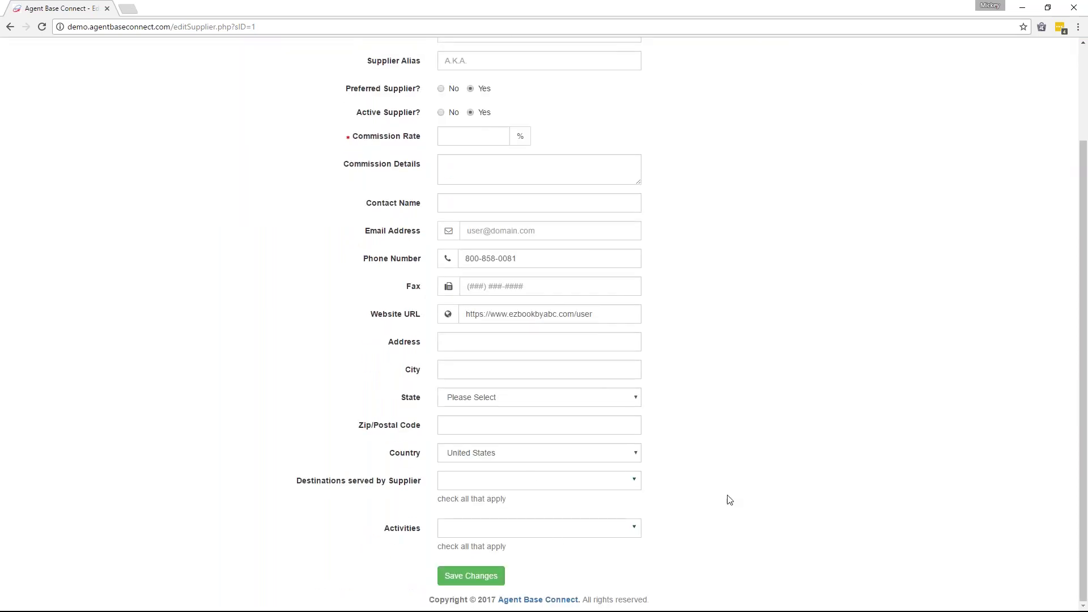
scroll(728, 498, "up", 2)
left_click(10, 27)
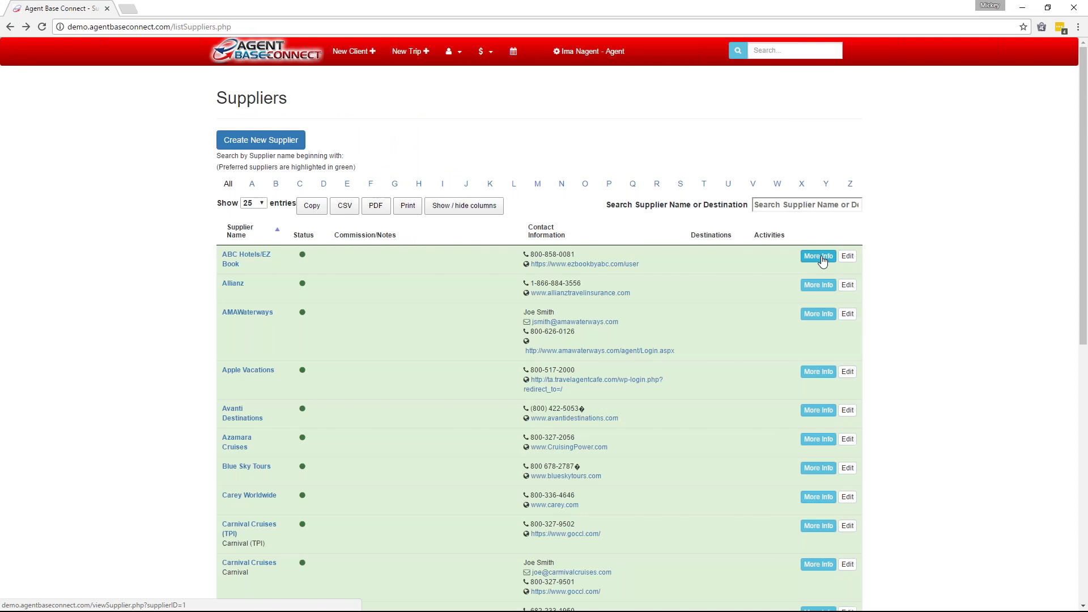
left_click(822, 260)
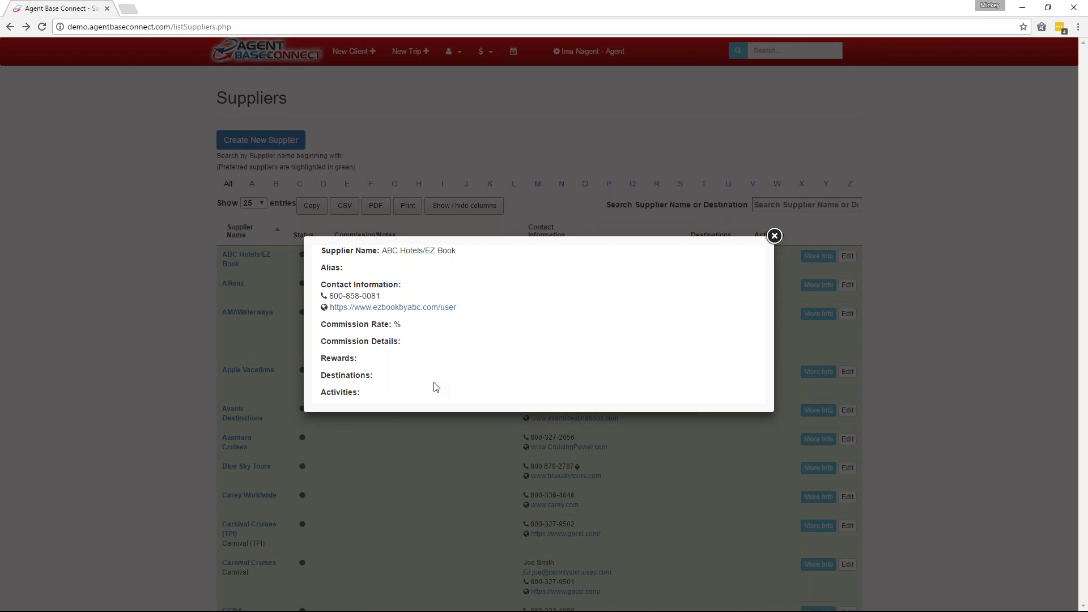
left_click(774, 236)
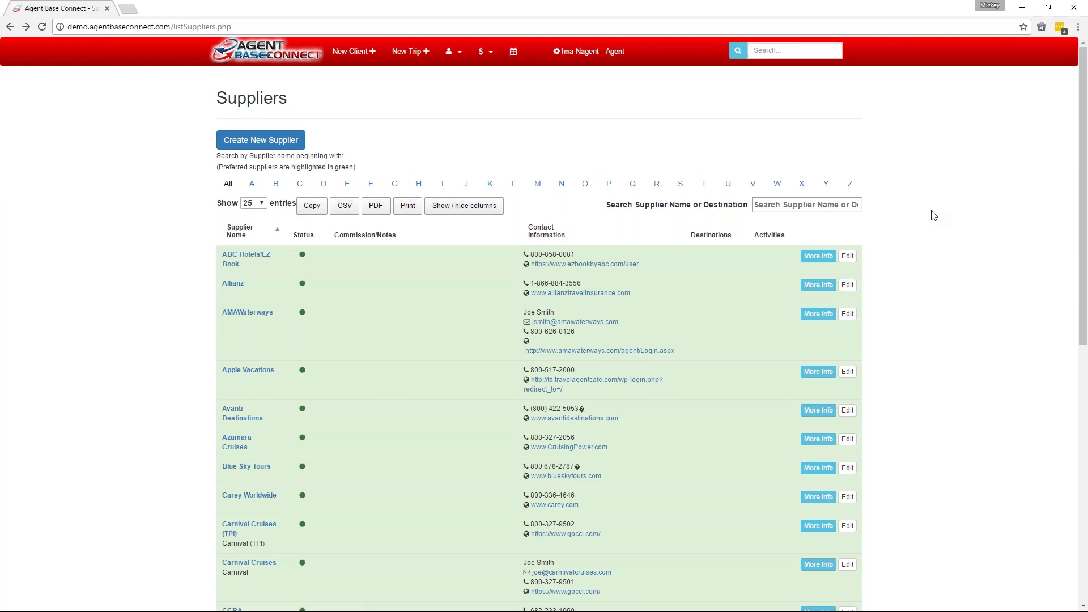